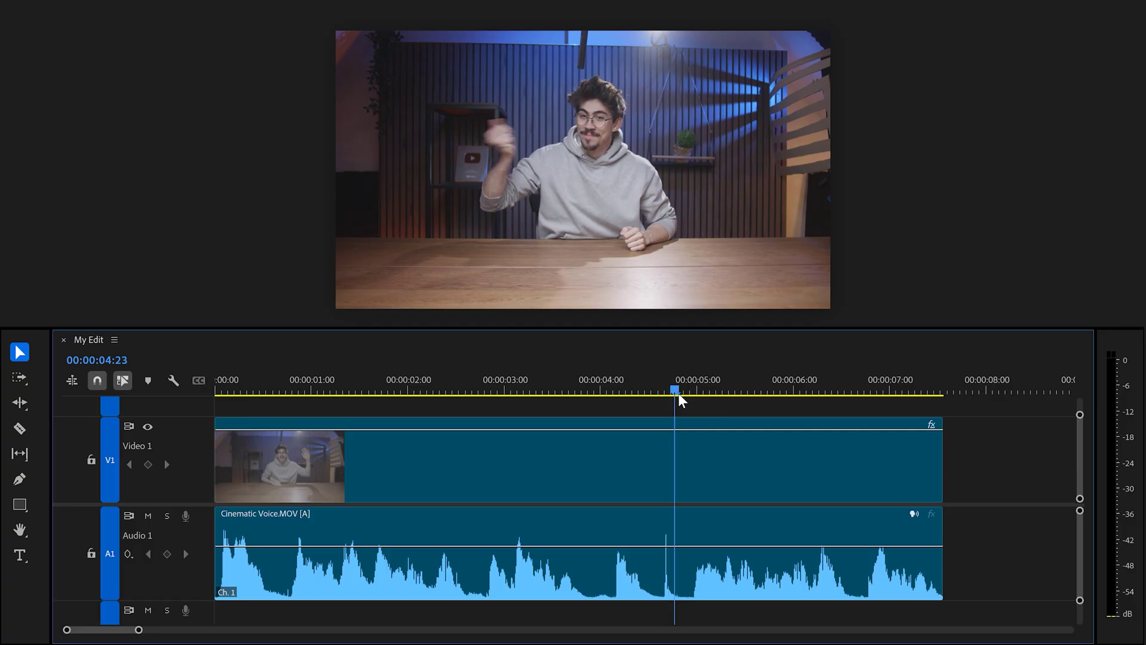
Mark an in-to-out range from about 00:00:05:00 to the end of the clip and play it back.
drag(680, 395, 919, 396)
key(i)
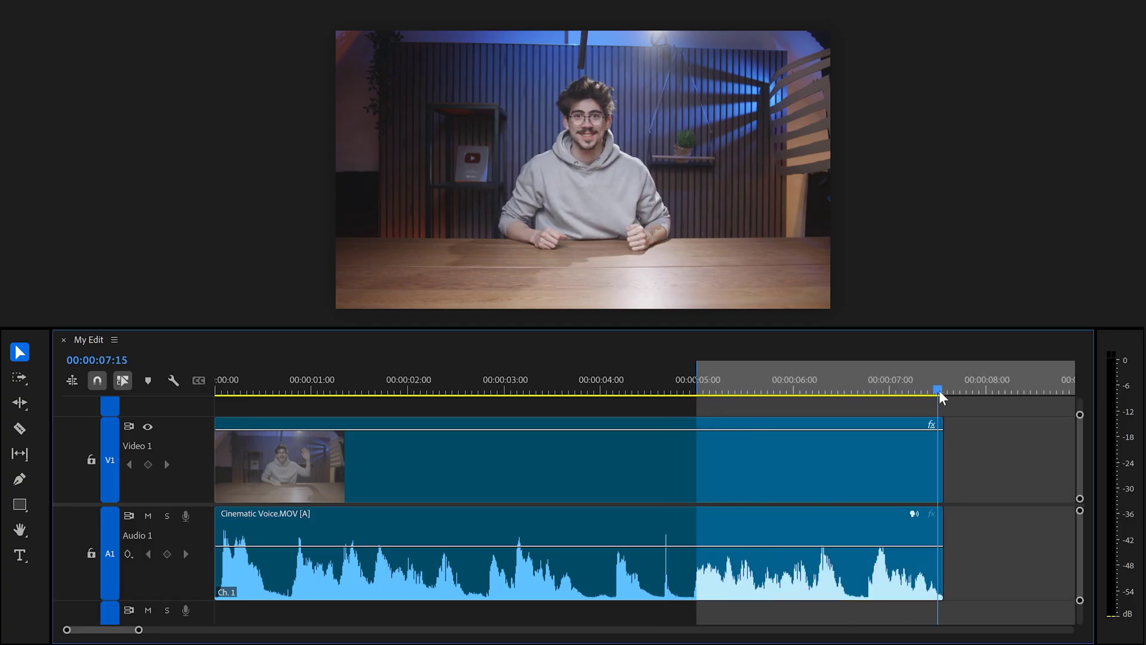
key(o)
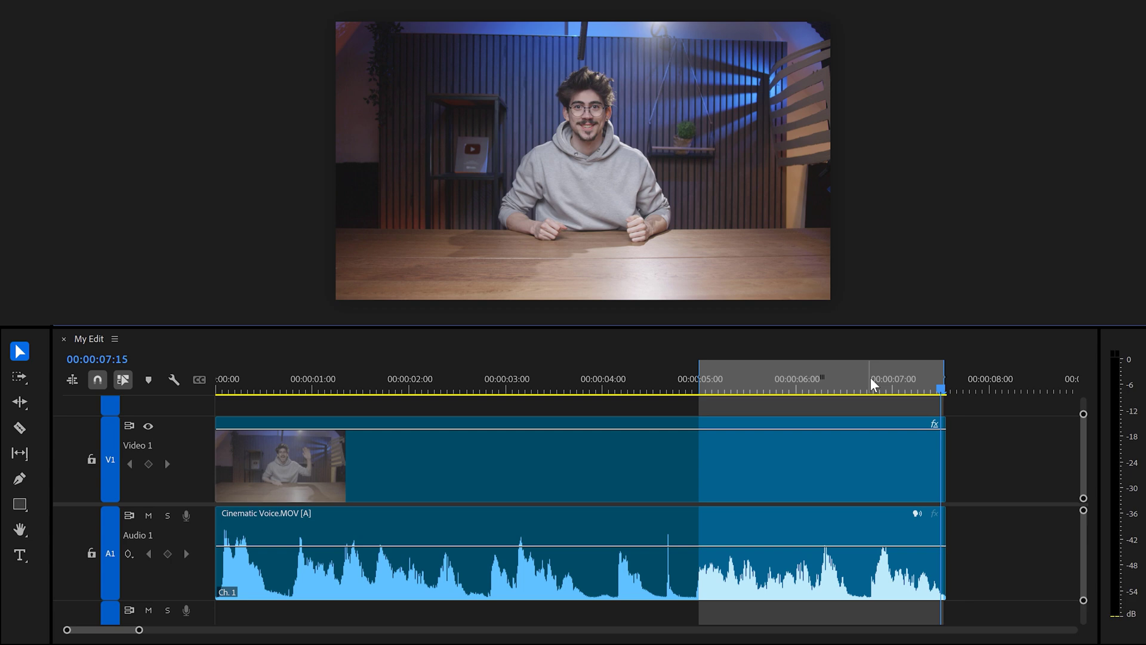
drag(870, 378, 713, 371)
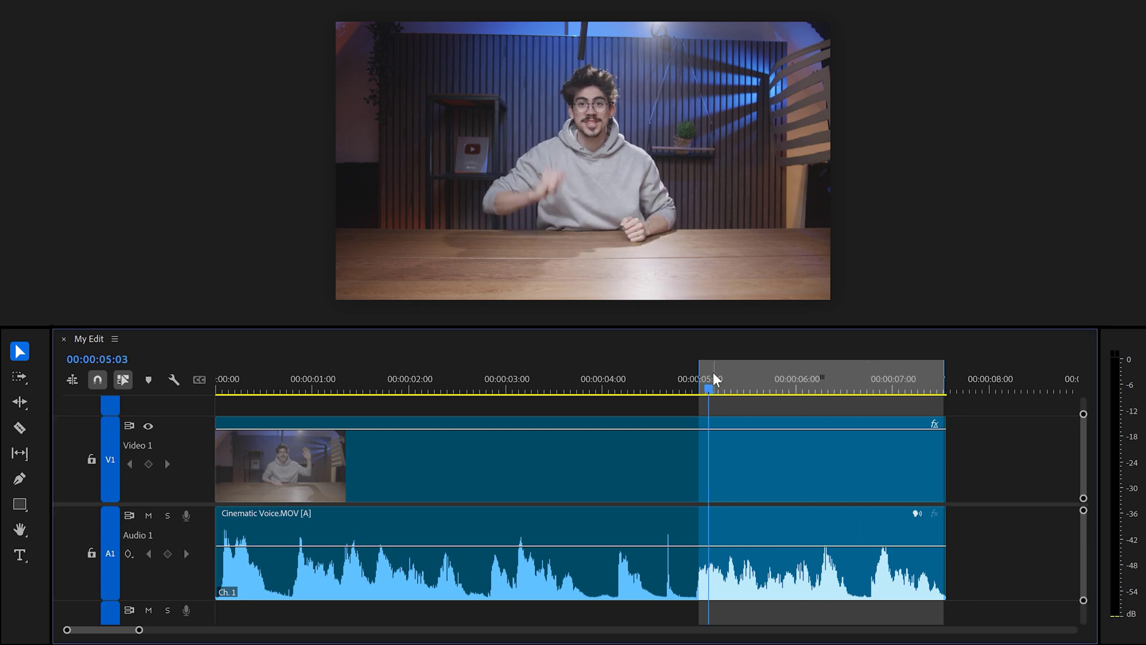
key(space)
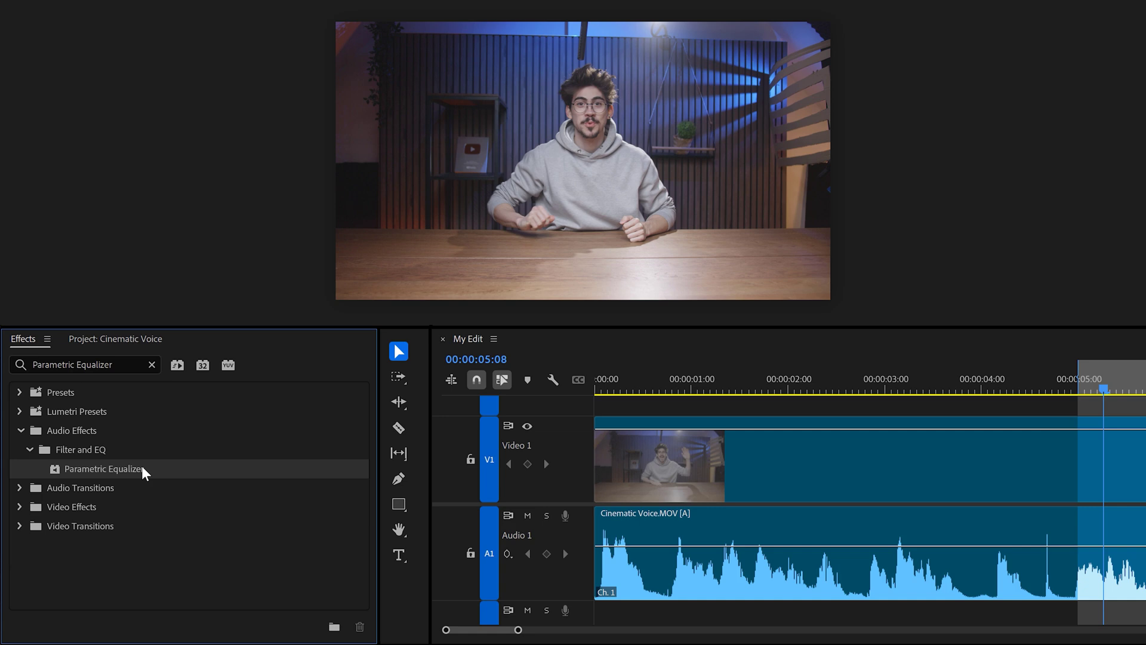
Apply the Parametric Equalizer effect to the Cinematic Voice audio clip, then open its custom setup and start playback.
drag(141, 468, 770, 532)
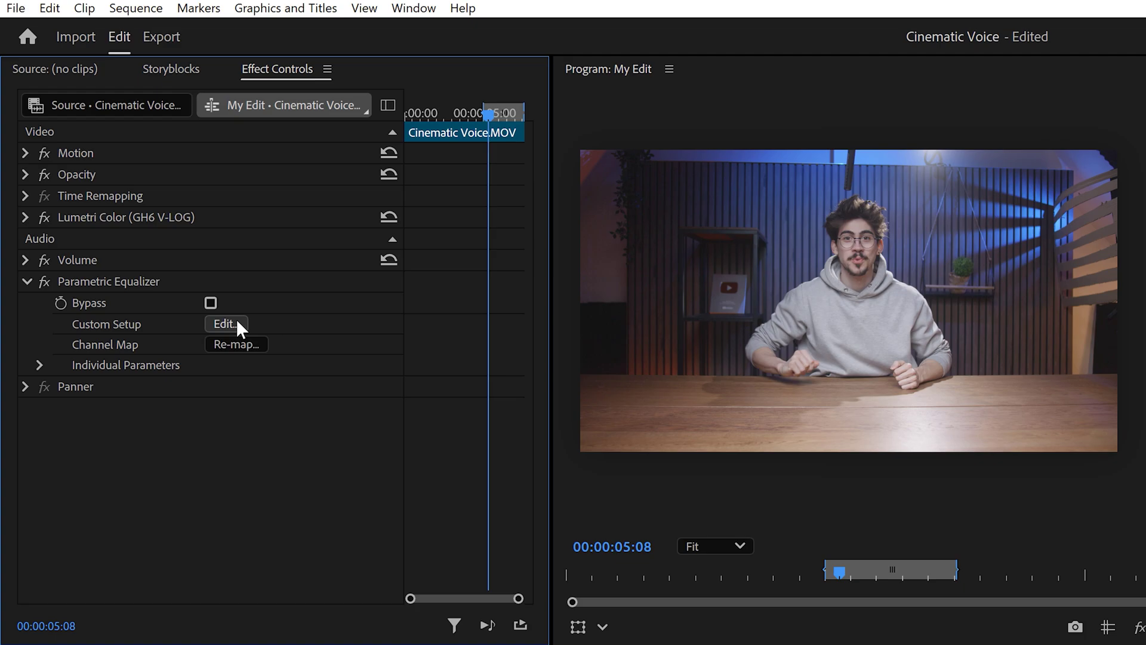
click(226, 324)
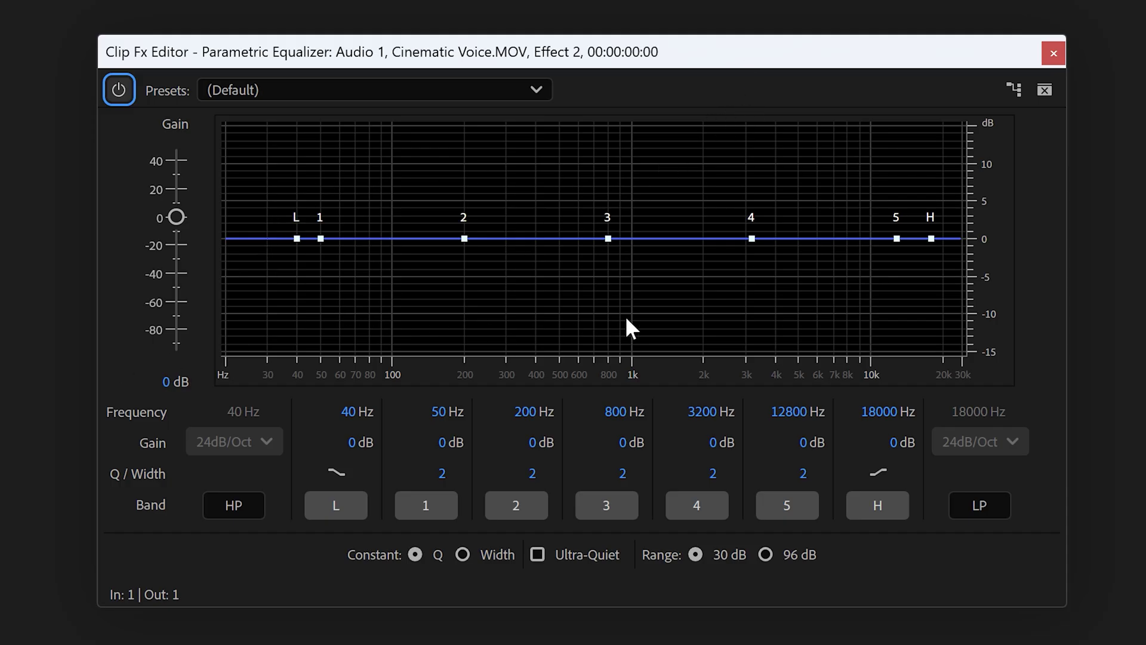
key(space)
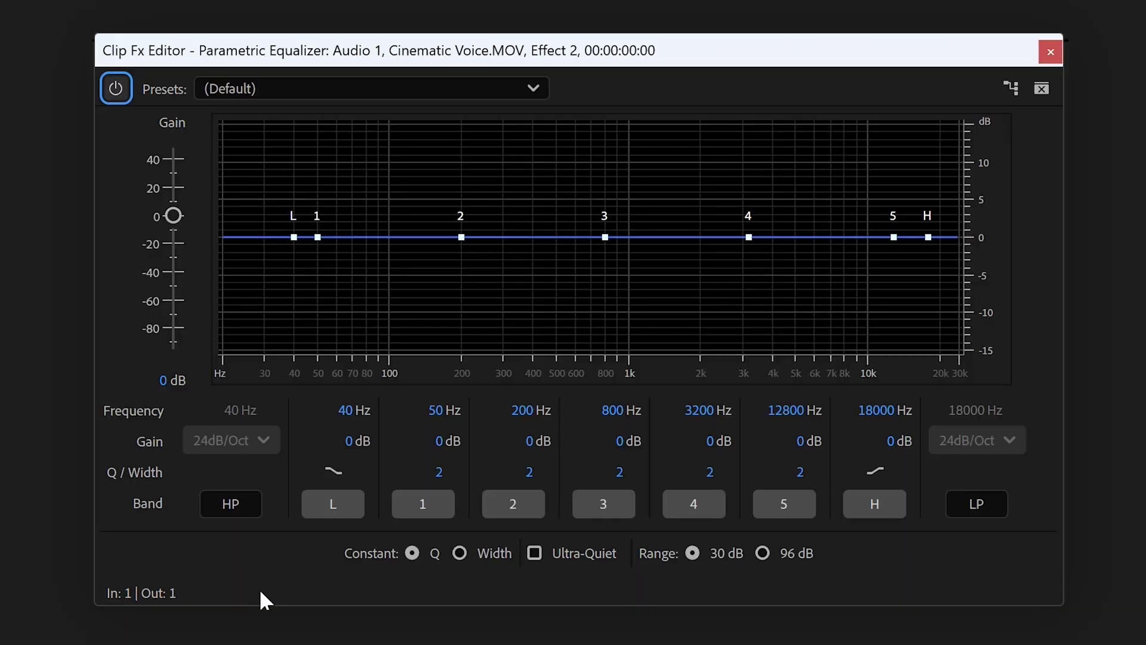
Enable the equalizer's high-pass filter with a cutoff of about 70 Hz and play the audio.
click(242, 505)
drag(241, 409, 257, 410)
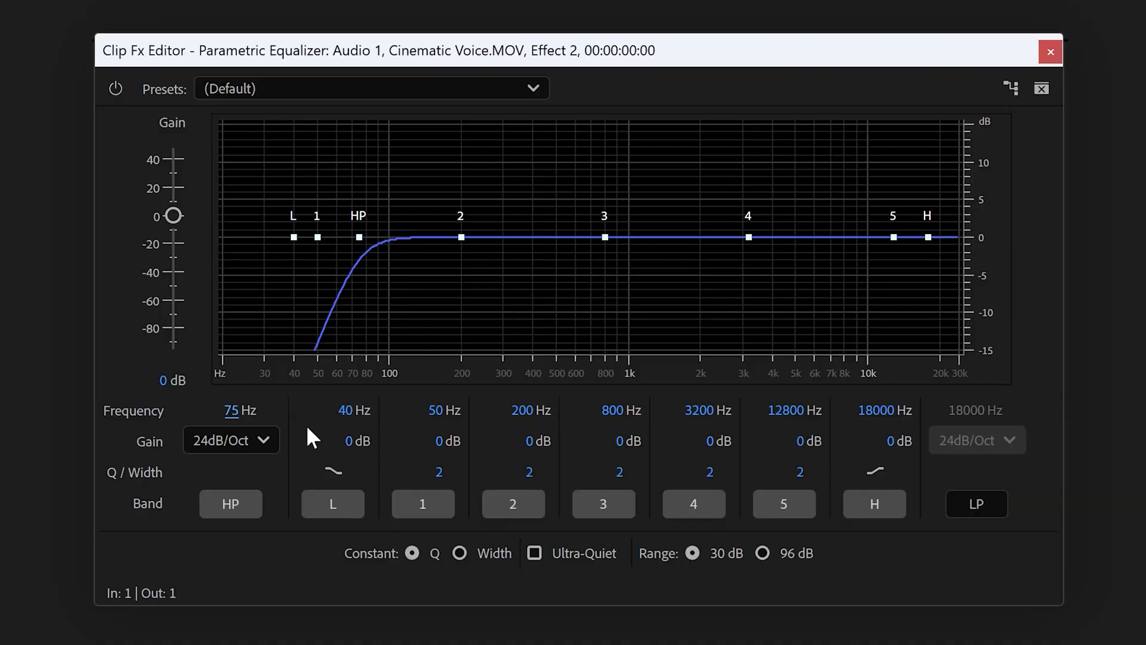
key(space)
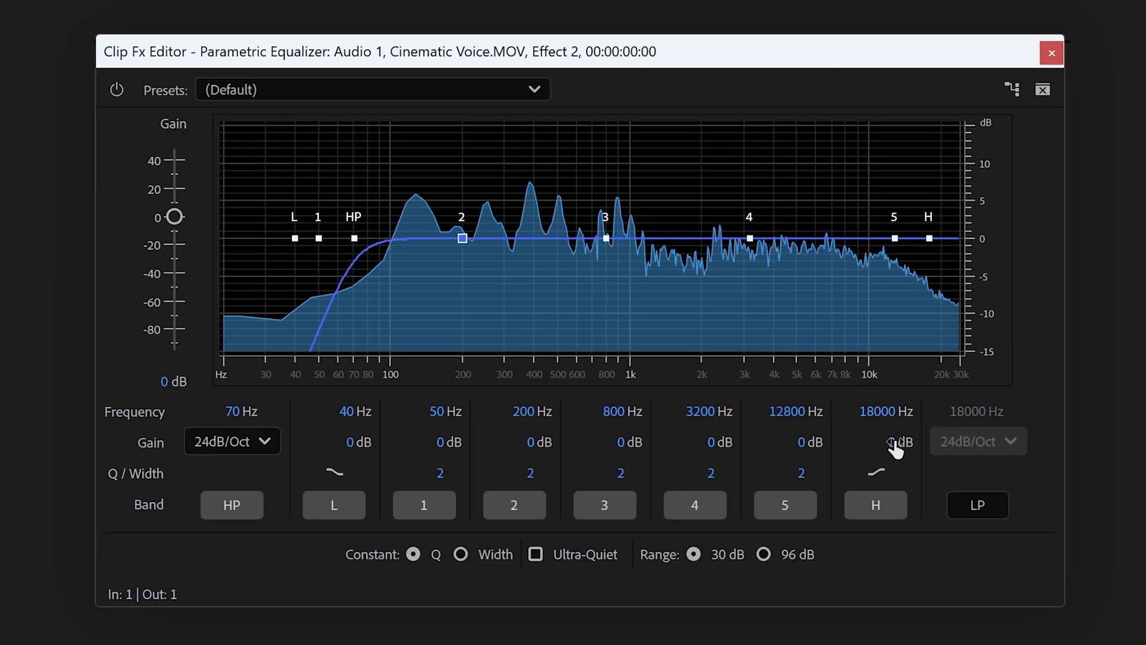
Raise the high shelf gain to 14.4 dB and move band 3 to 294 Hz with a gain of -3.6 dB.
drag(893, 442, 1061, 434)
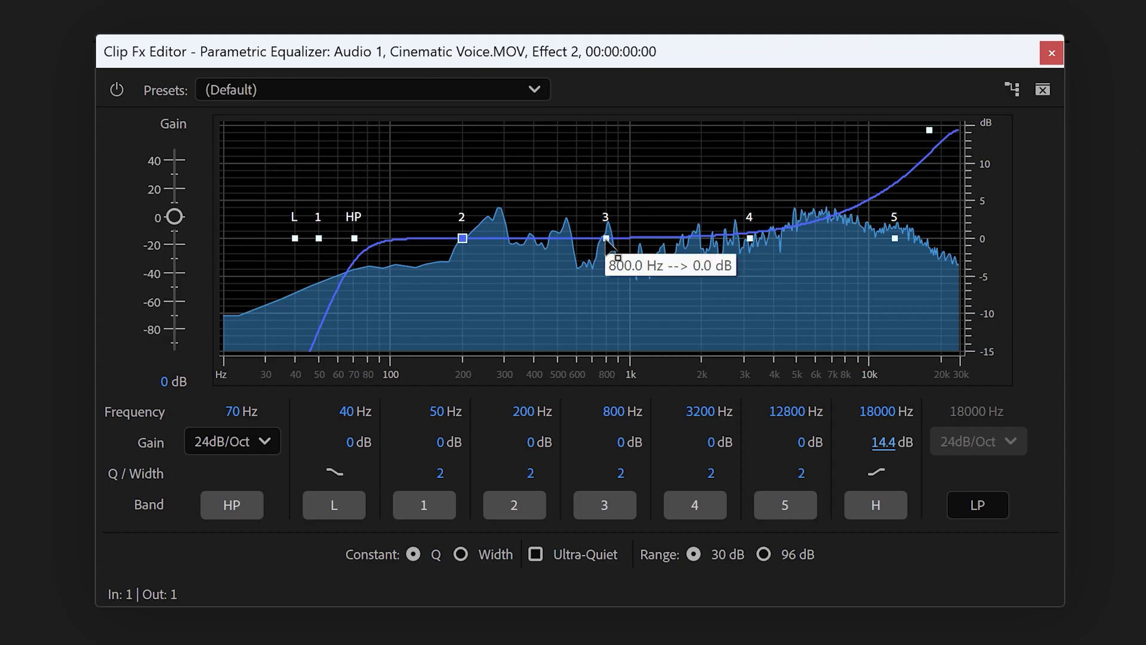
drag(607, 238, 600, 238)
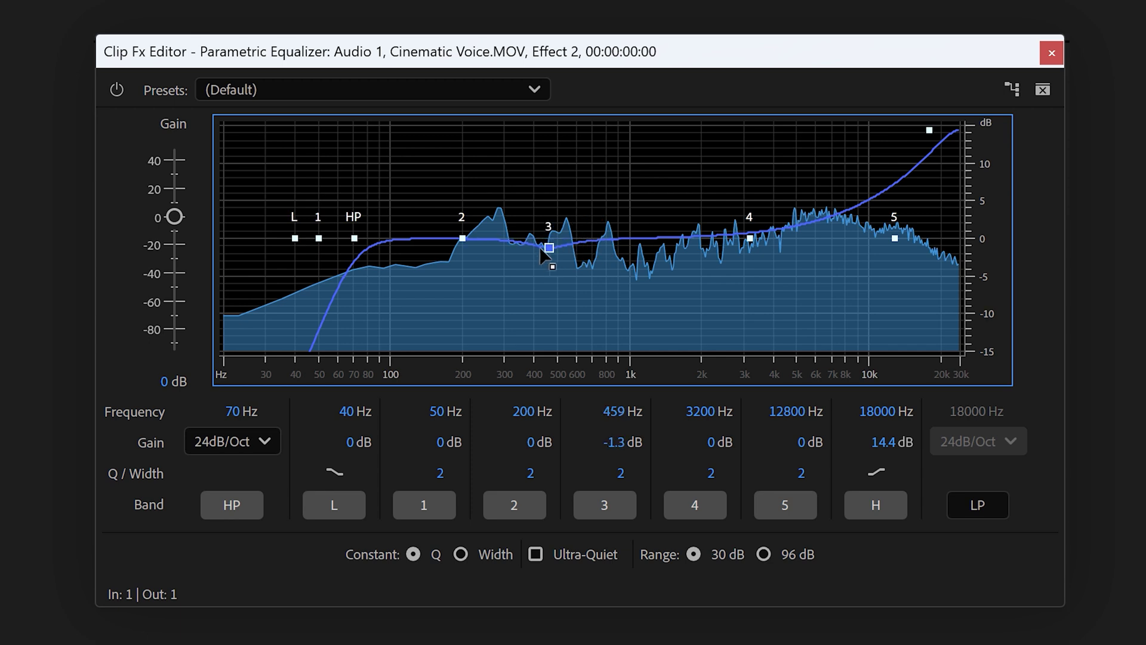
mouse_move(503, 265)
mouse_down()
mouse_move(503, 352)
mouse_move(503, 267)
mouse_up()
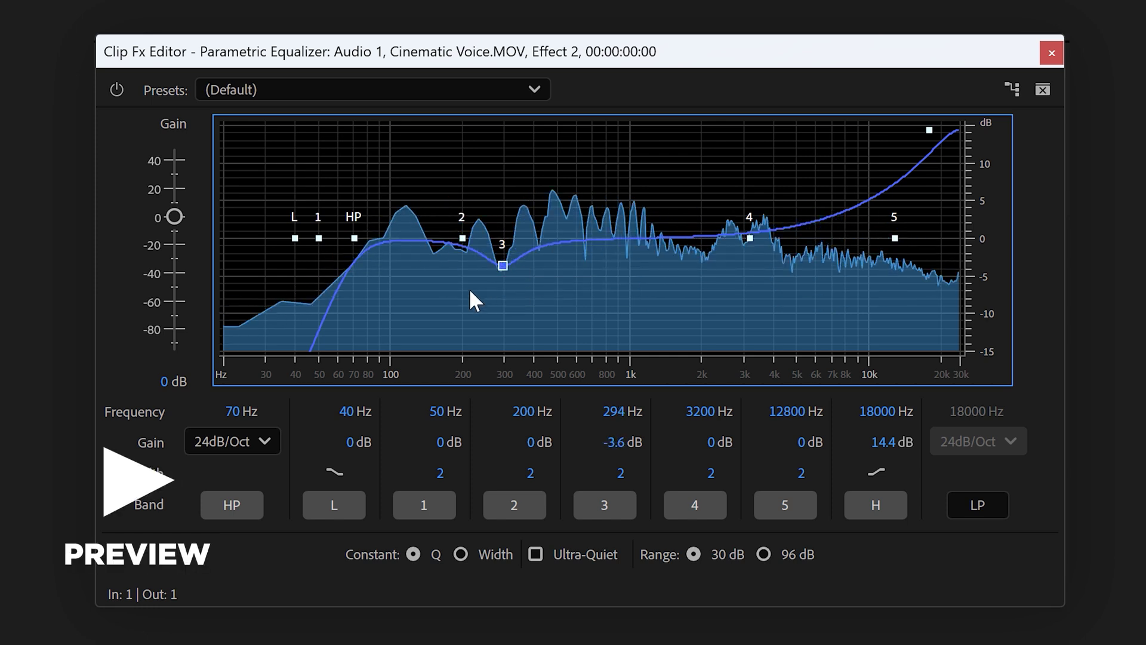
Move equalizer band 2 down to around 100 Hz and boost its gain by a few decibels.
mouse_move(463, 239)
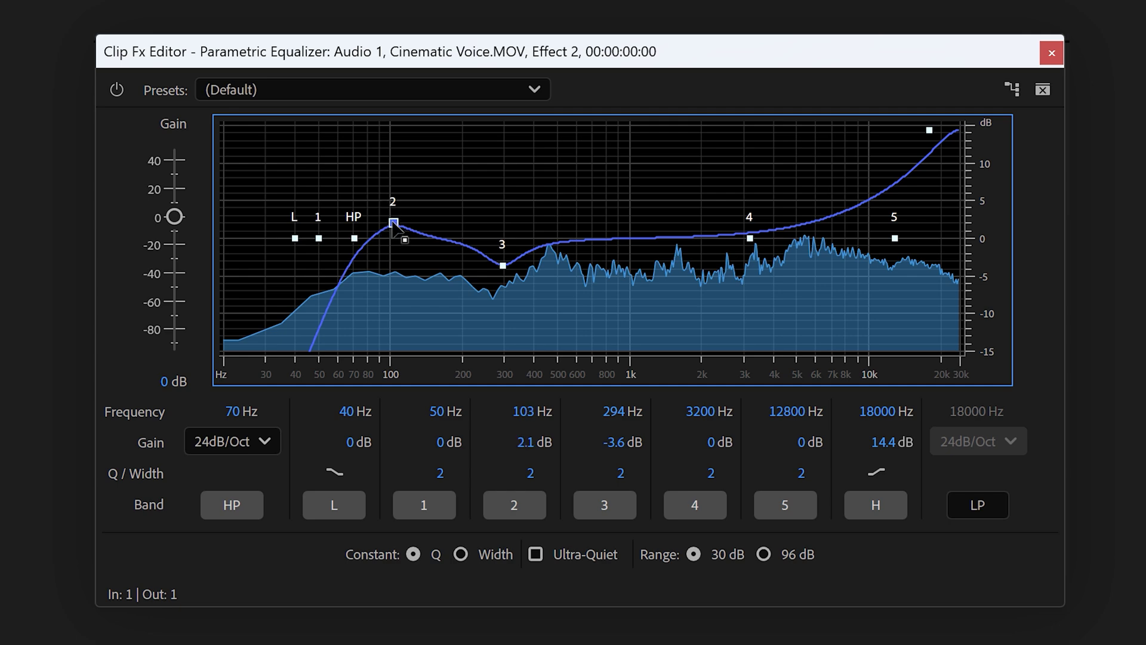
drag(394, 224, 394, 210)
drag(393, 161, 402, 210)
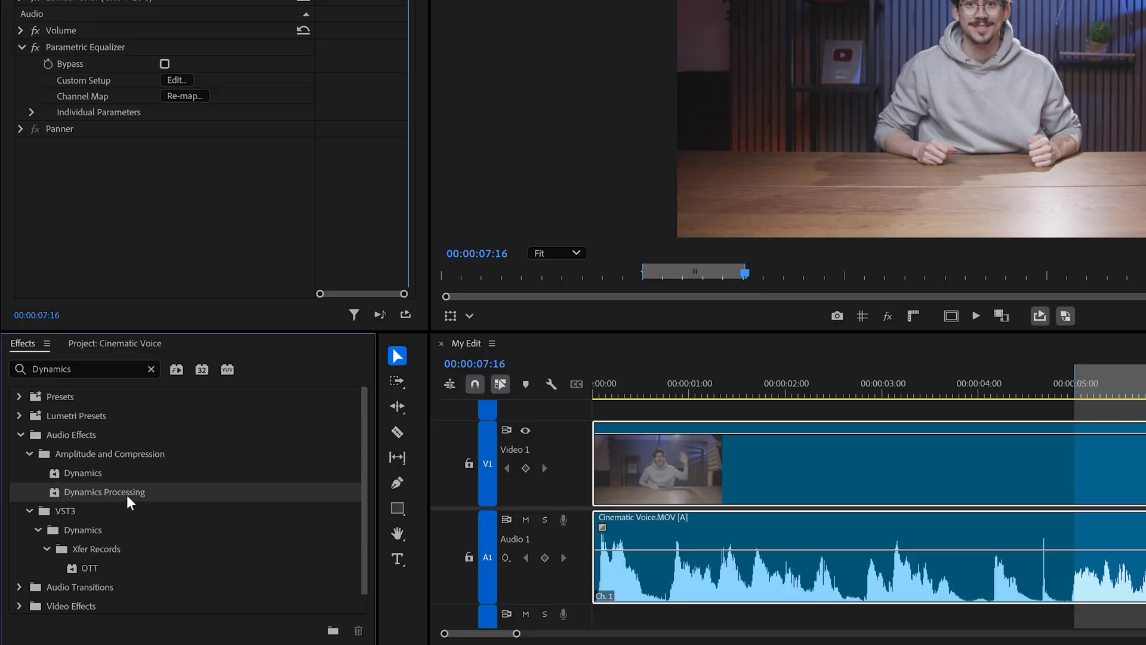
Apply the Dynamics Processing effect to the Cinematic Voice audio clip and open its custom setup.
drag(126, 495, 1082, 561)
drag(705, 557, 713, 556)
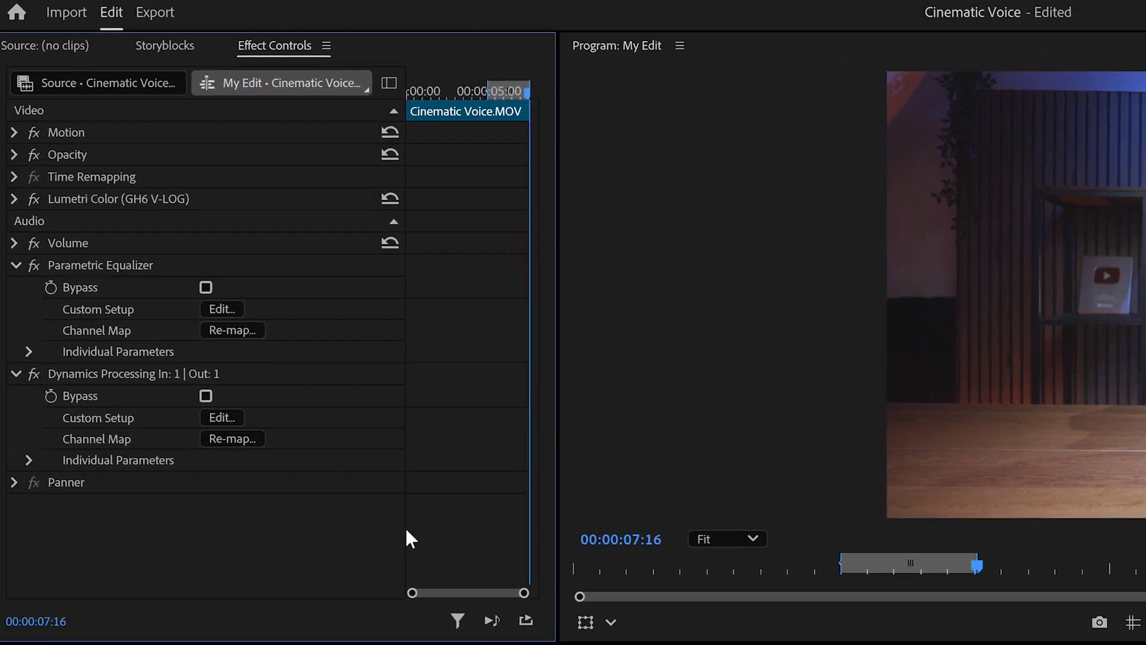
click(234, 426)
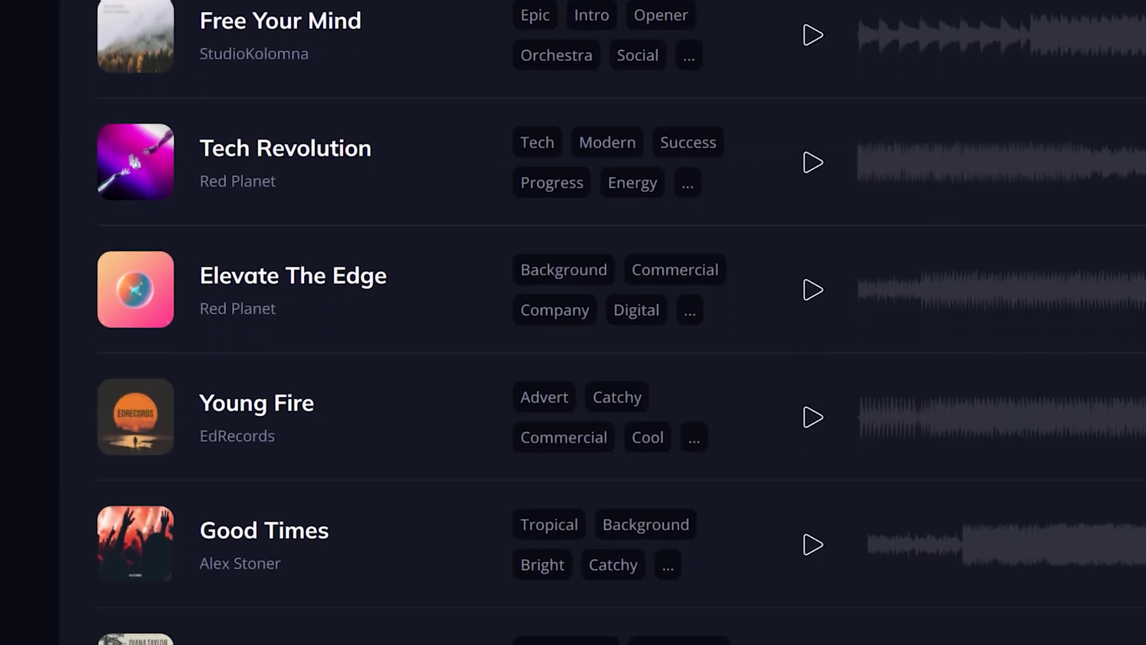
Switch to the TakeTones website and open the Hip-Hop music genre.
scroll(597, 323, down, 5)
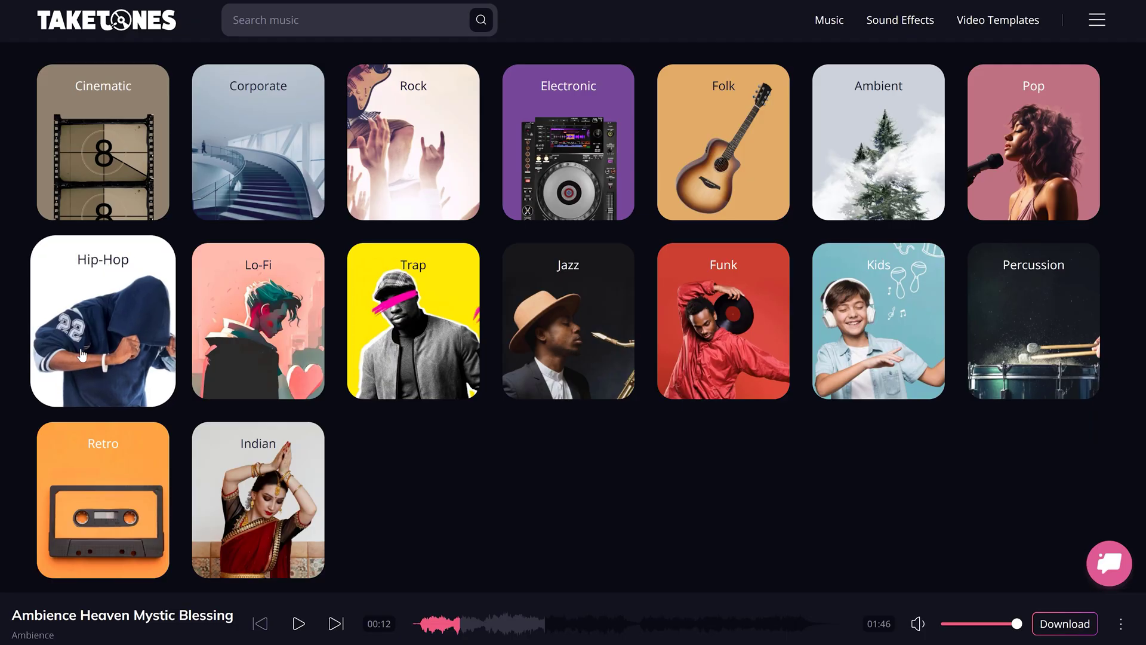
click(82, 355)
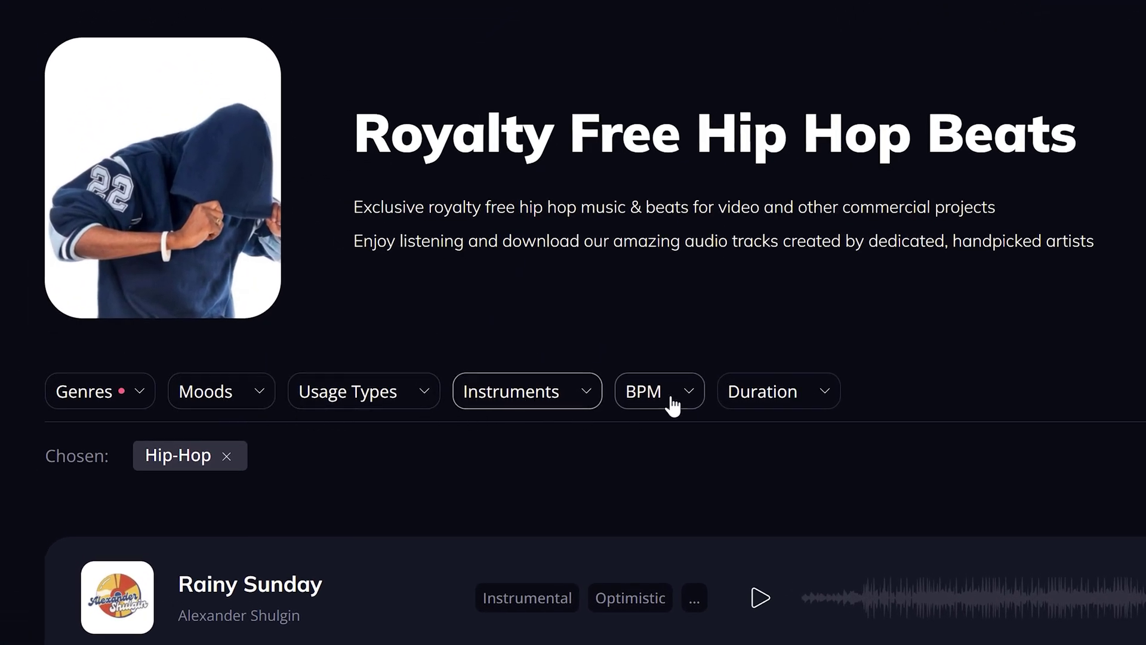
scroll(903, 440, down, 3)
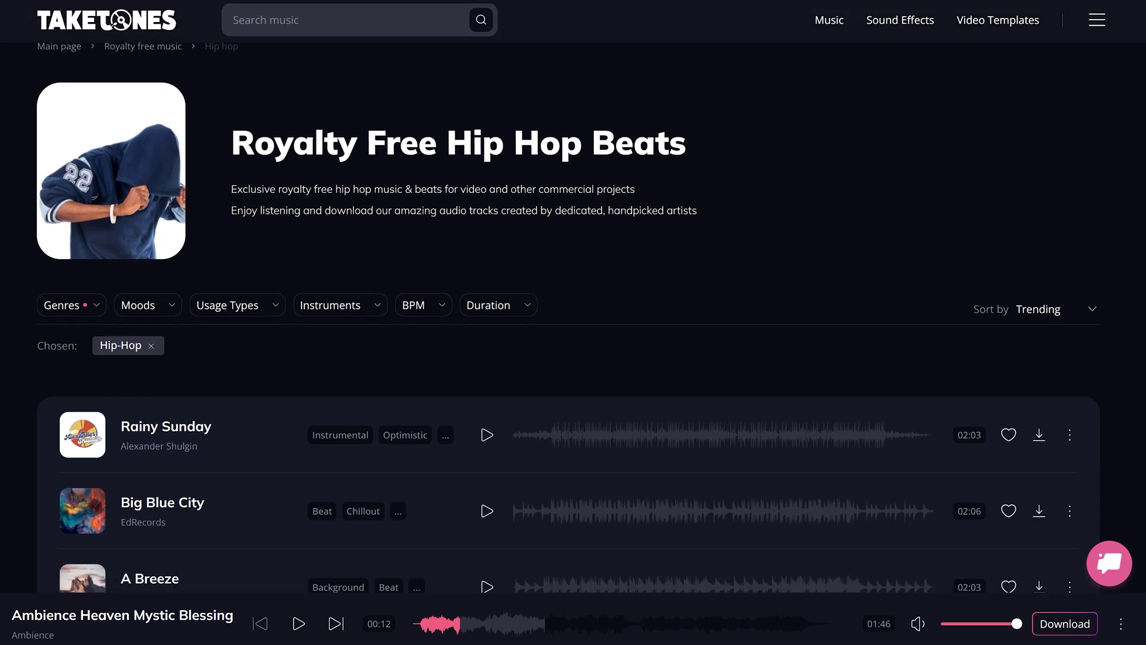
Find the hip-hop track Two Worlds, preview it and download it.
scroll(631, 446, down, 10)
click(631, 447)
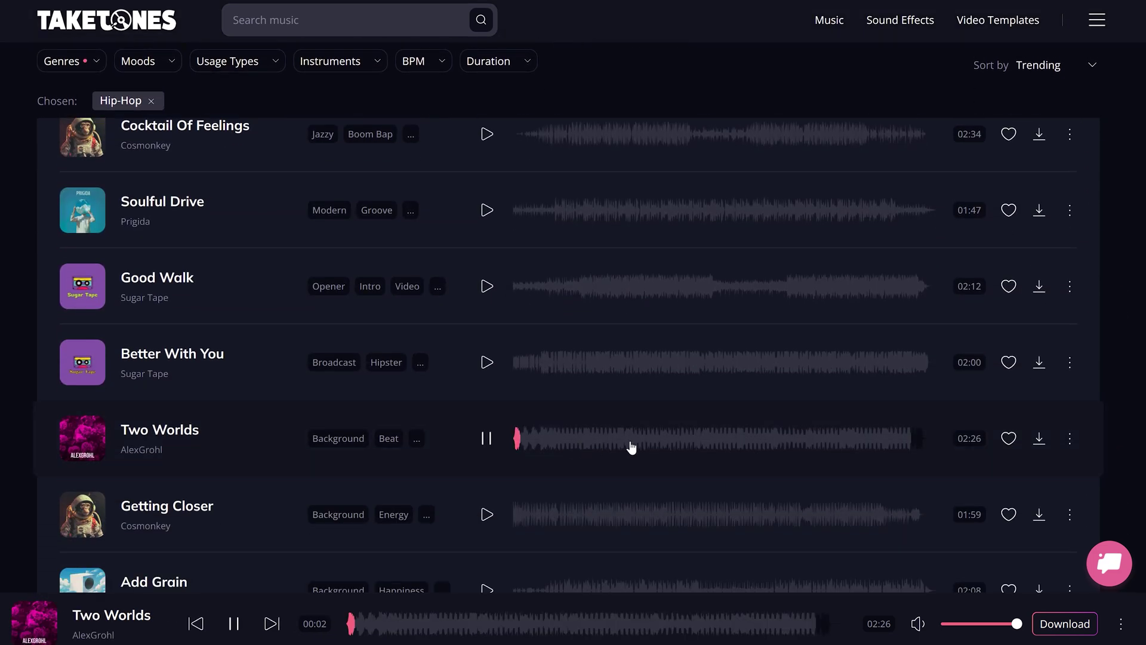
click(1039, 442)
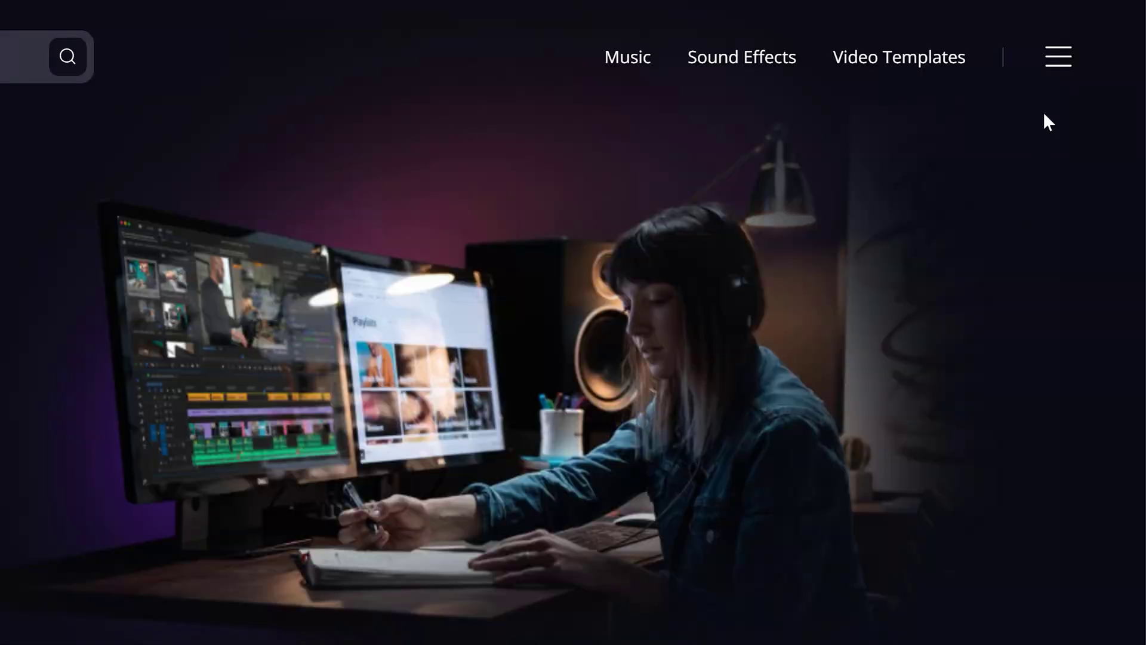
Open the Whitelisting page of the TakeTones account.
click(1059, 60)
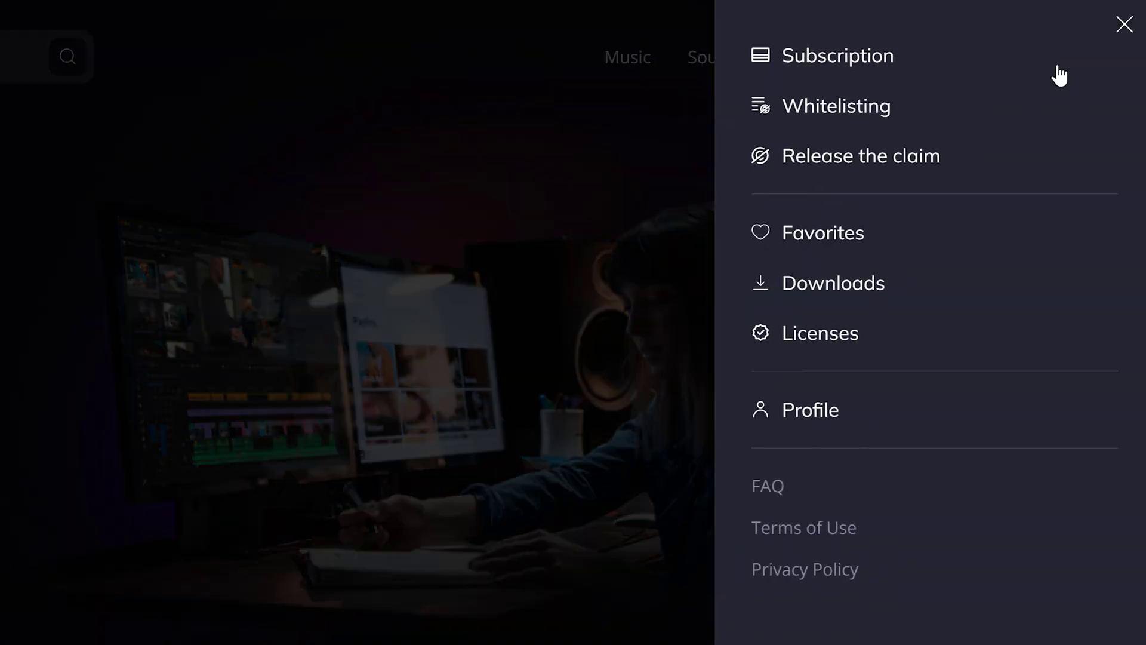
click(846, 120)
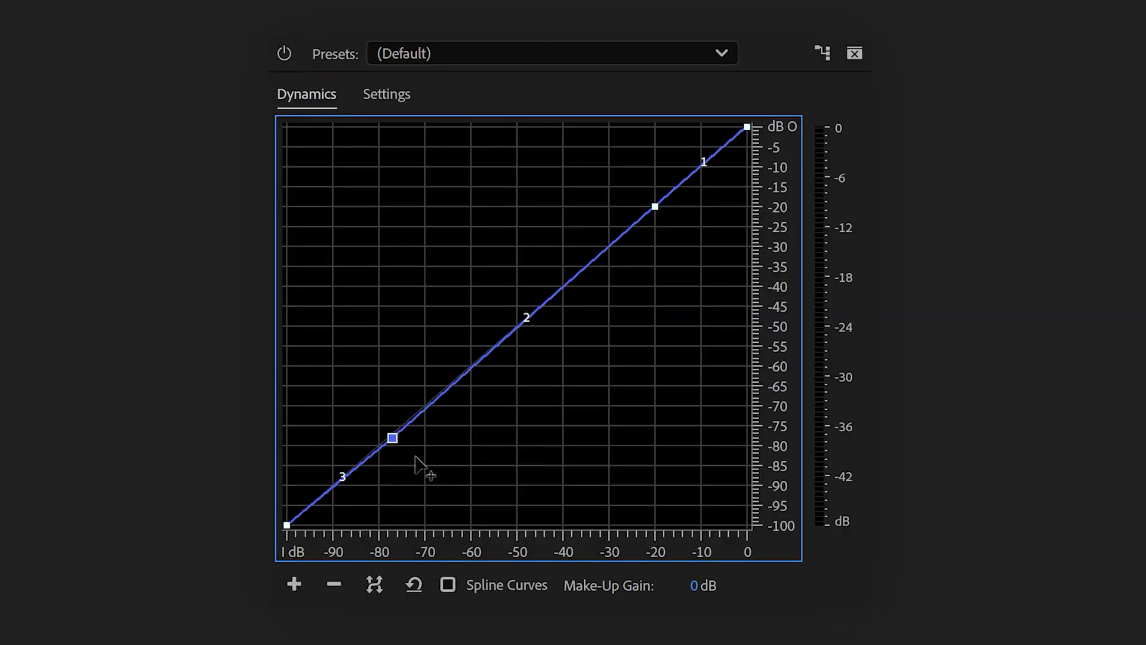
In Premiere Pro's Dynamics Processing graph, move the lower point to about -65 dB in, -84 dB out and the upper point to about -30 in, -14 out.
mouse_move(393, 439)
drag(412, 463, 449, 461)
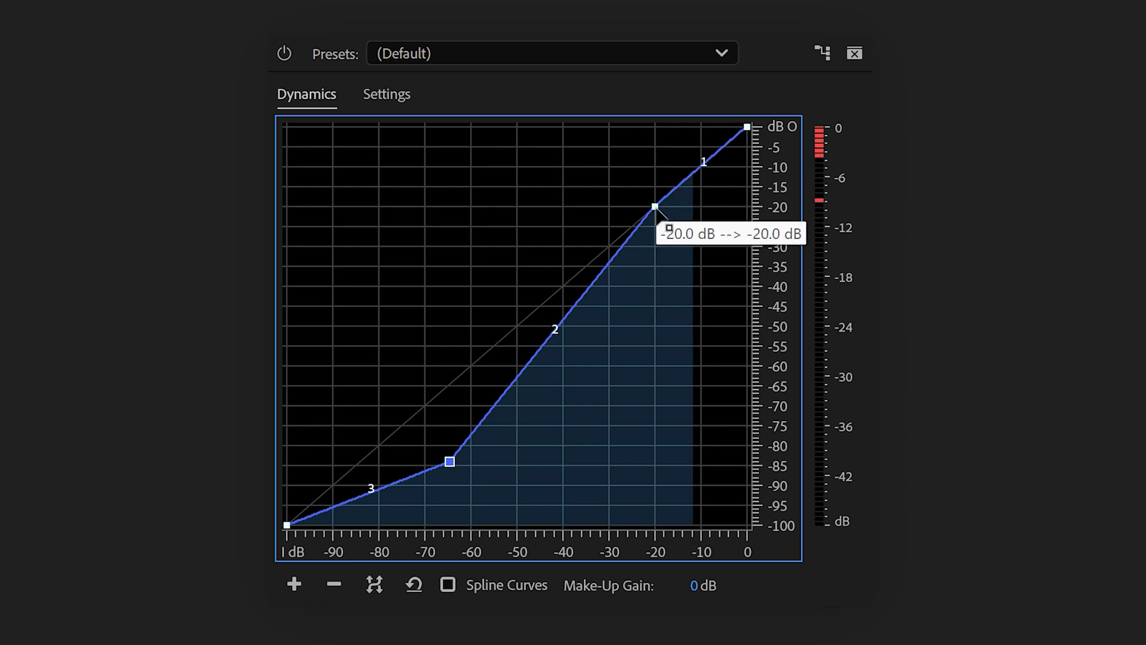
mouse_move(657, 205)
mouse_down()
mouse_move(655, 187)
mouse_move(635, 173)
mouse_move(614, 169)
mouse_move(614, 185)
mouse_move(656, 207)
mouse_move(656, 185)
mouse_move(615, 171)
mouse_move(621, 183)
mouse_move(610, 184)
mouse_up()
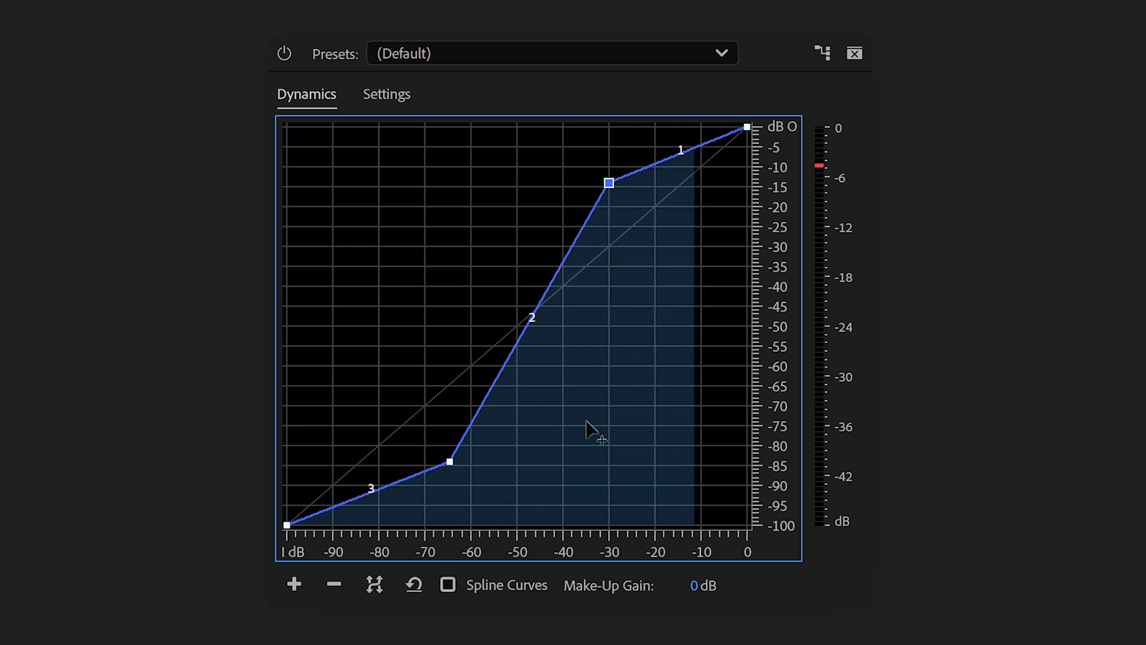
Smooth the dynamics graph with Spline Curves and move the lower point slightly down and the upper point slightly up.
click(448, 585)
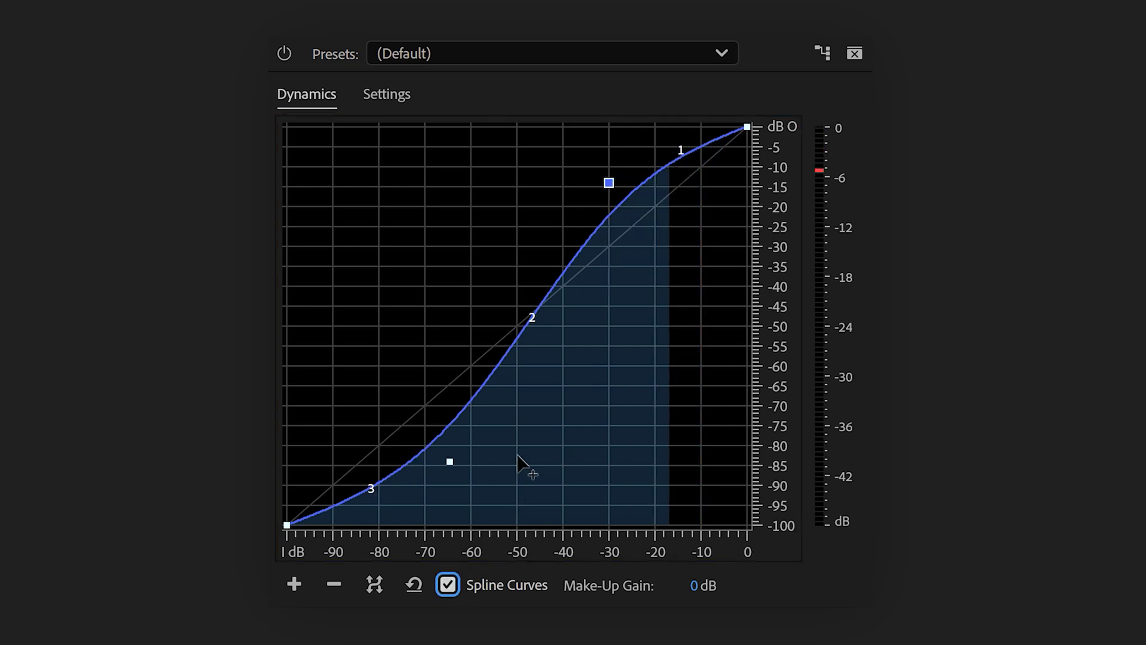
drag(449, 462, 449, 465)
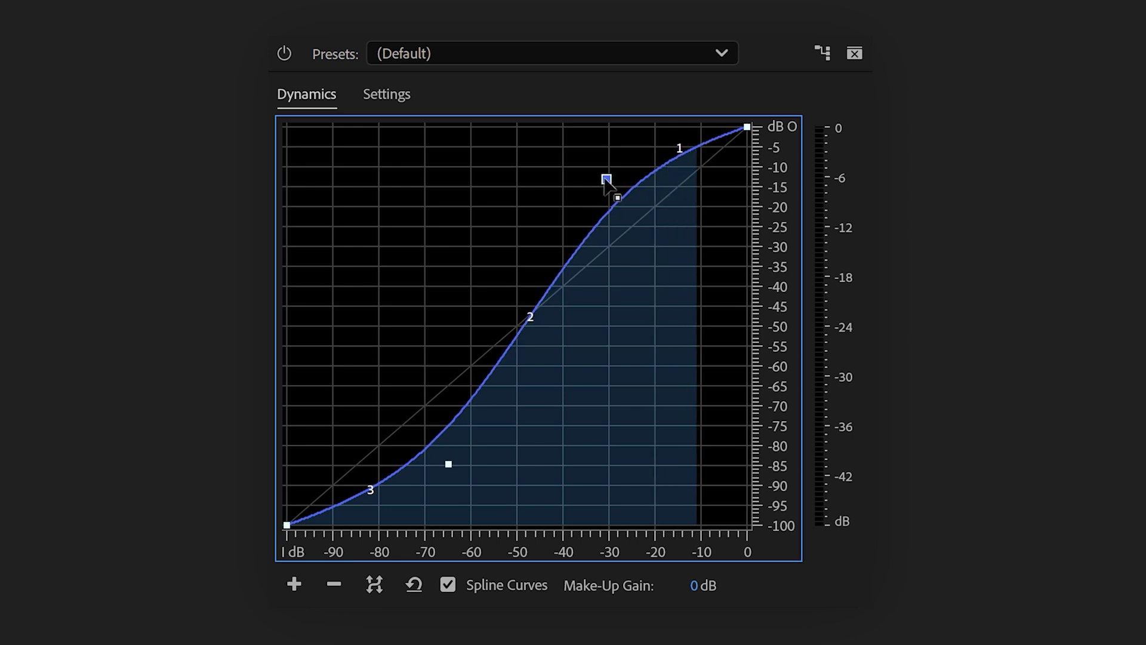
drag(604, 179, 603, 178)
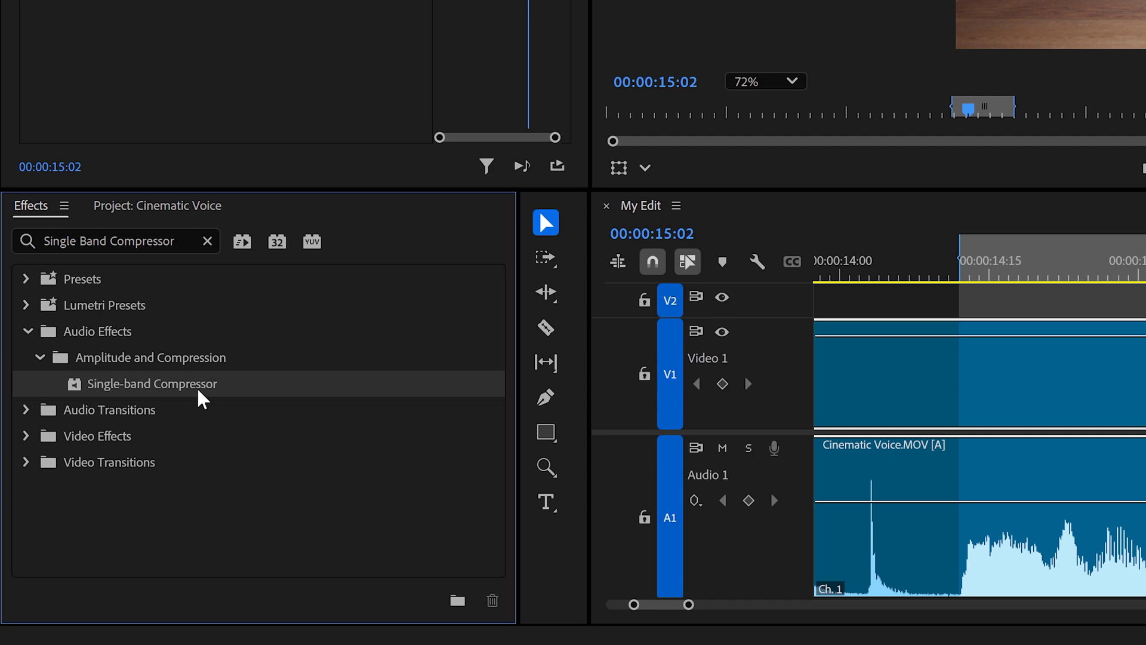
Apply the Single-band Compressor effect to the Cinematic Voice audio clip and open its custom setup.
drag(203, 398, 687, 478)
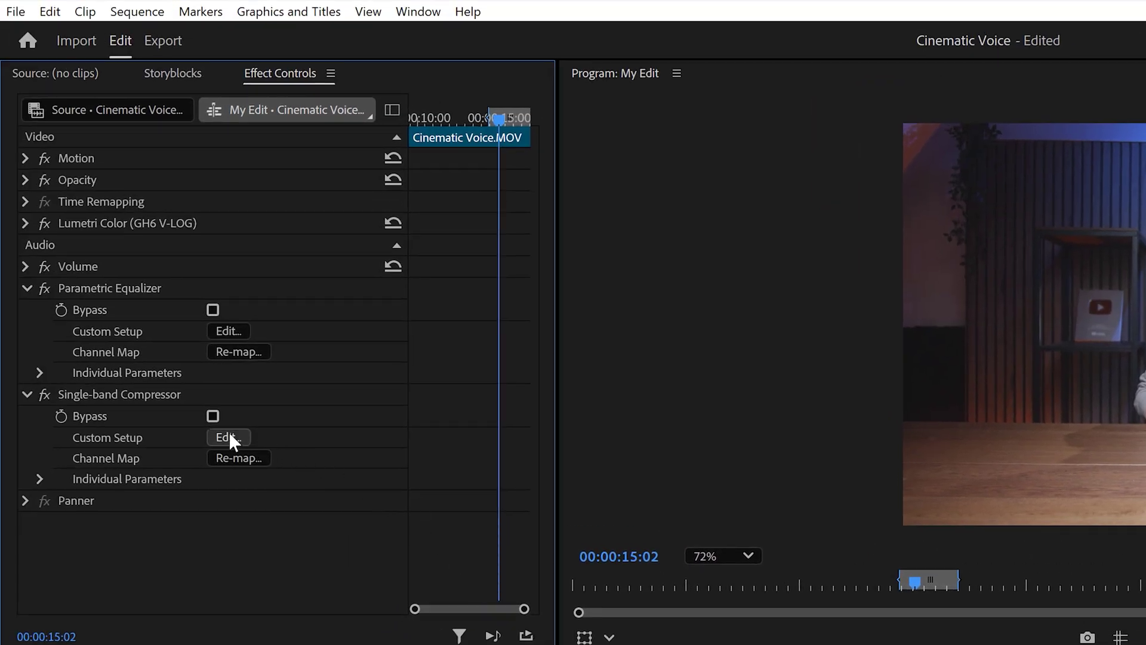
click(229, 437)
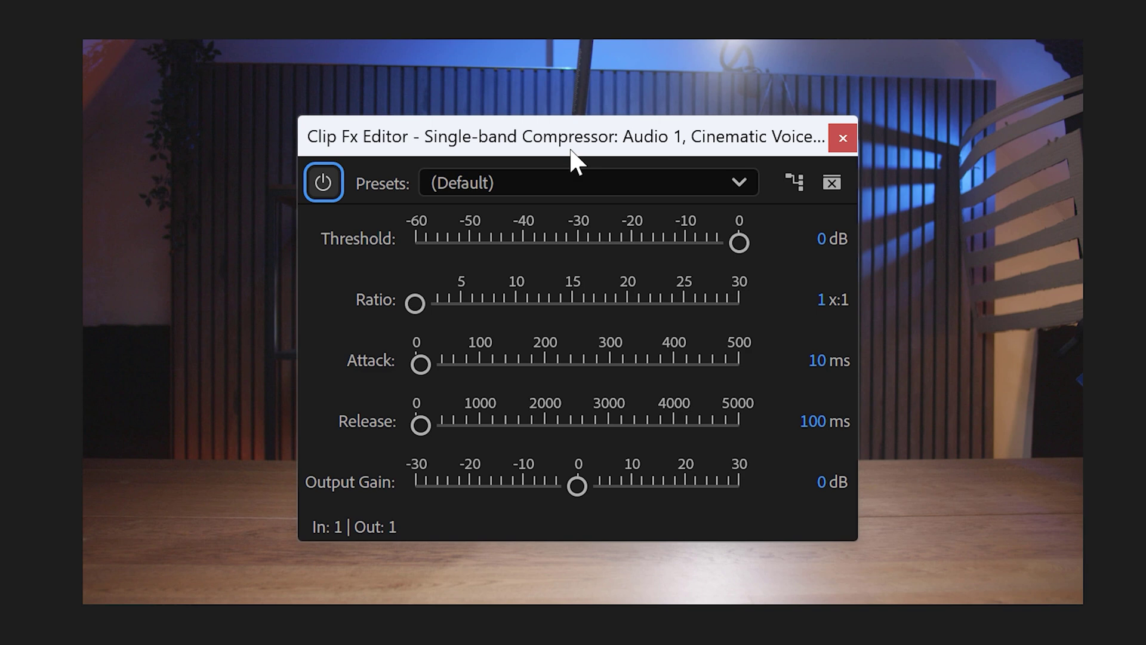
Load the compressor's Voice Thickener preset and lower its threshold to about -26 dB.
click(603, 178)
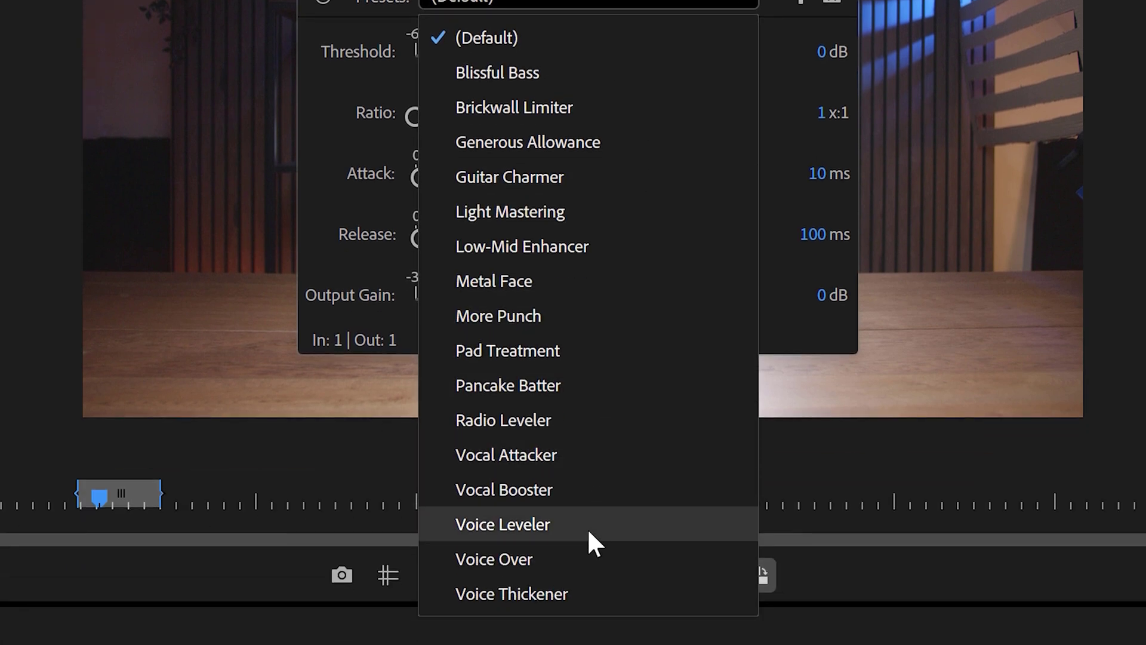
click(573, 617)
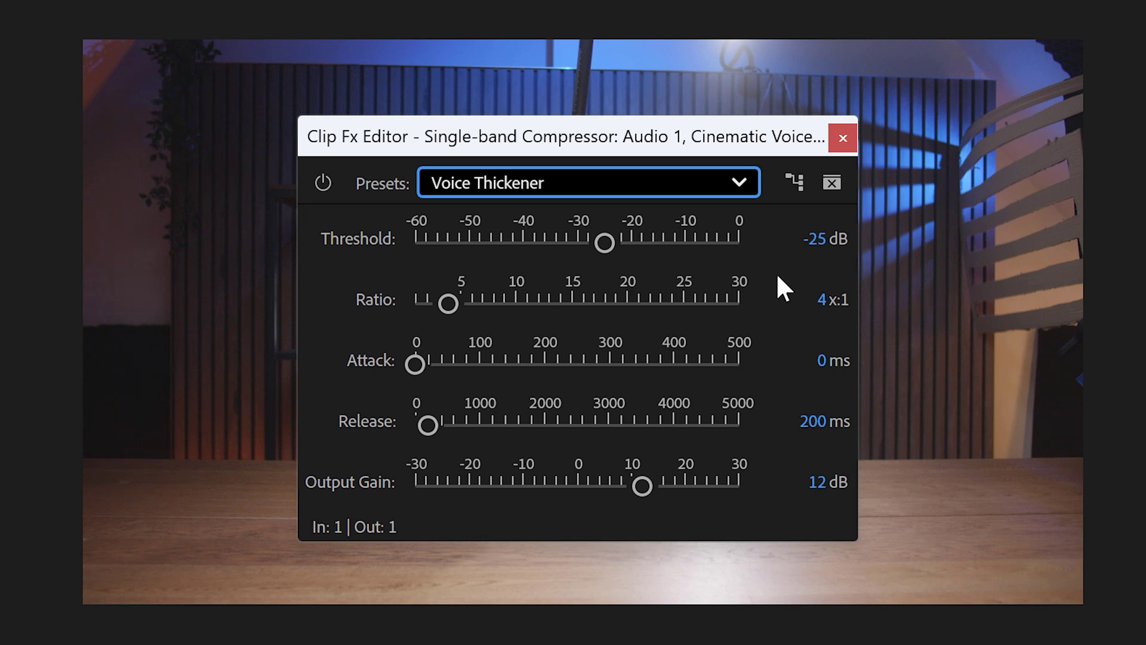
drag(613, 249, 596, 248)
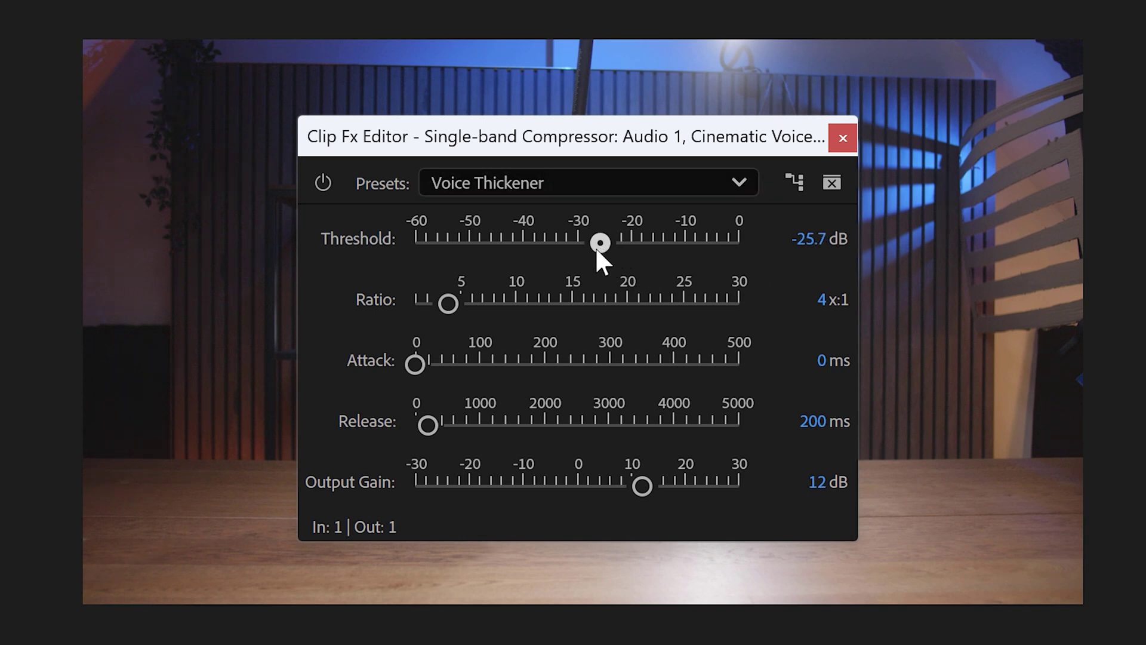